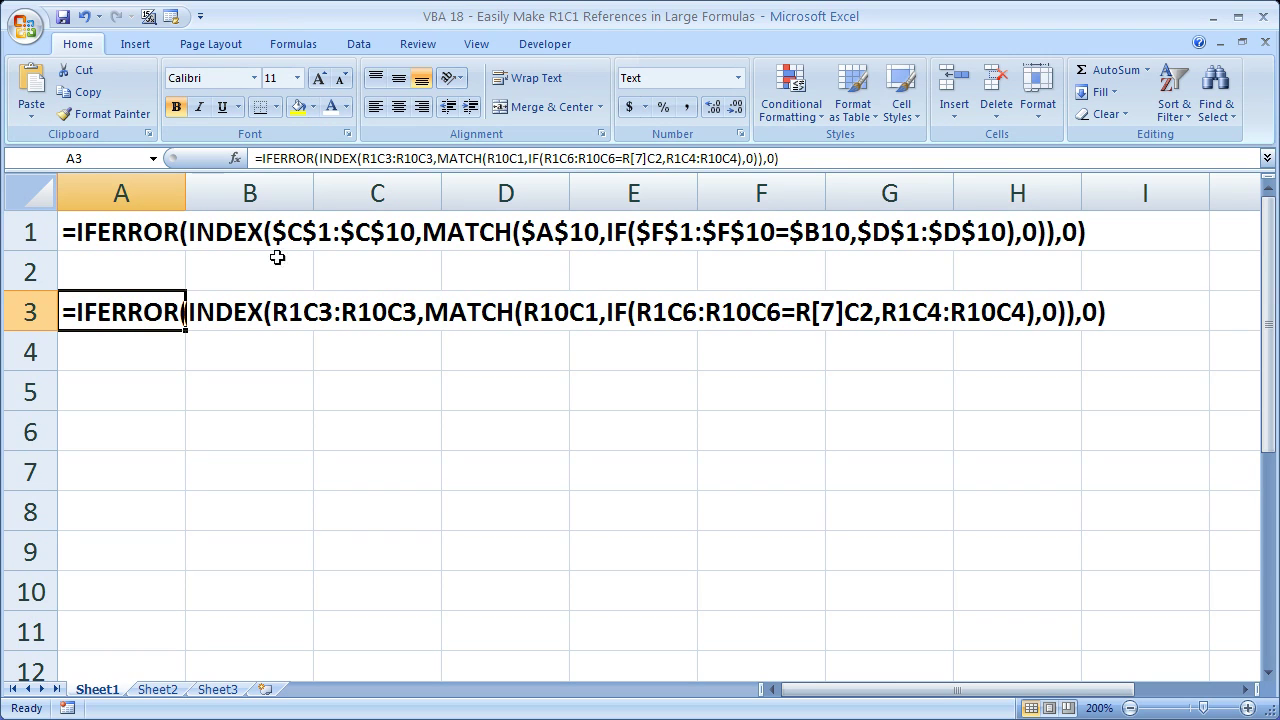
Inspect the A1-style formula in A1 and its R1C1 version across row 3
left_click(130, 228)
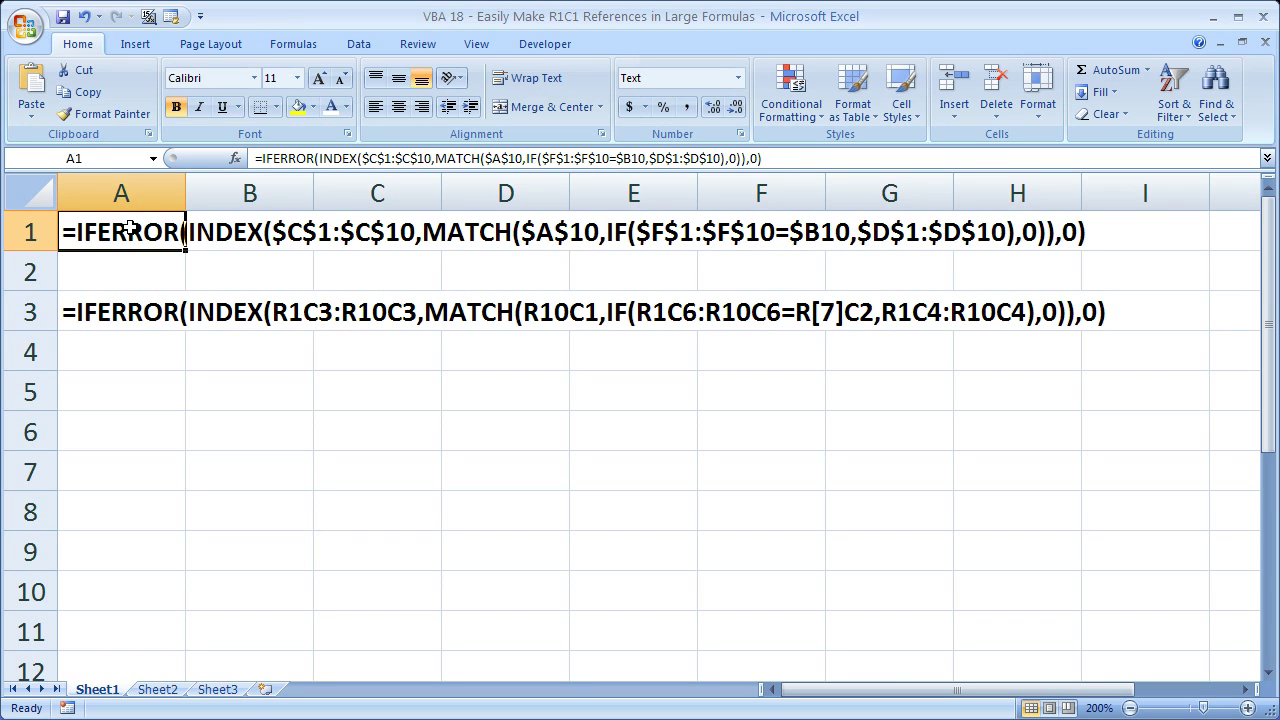
left_click(121, 310)
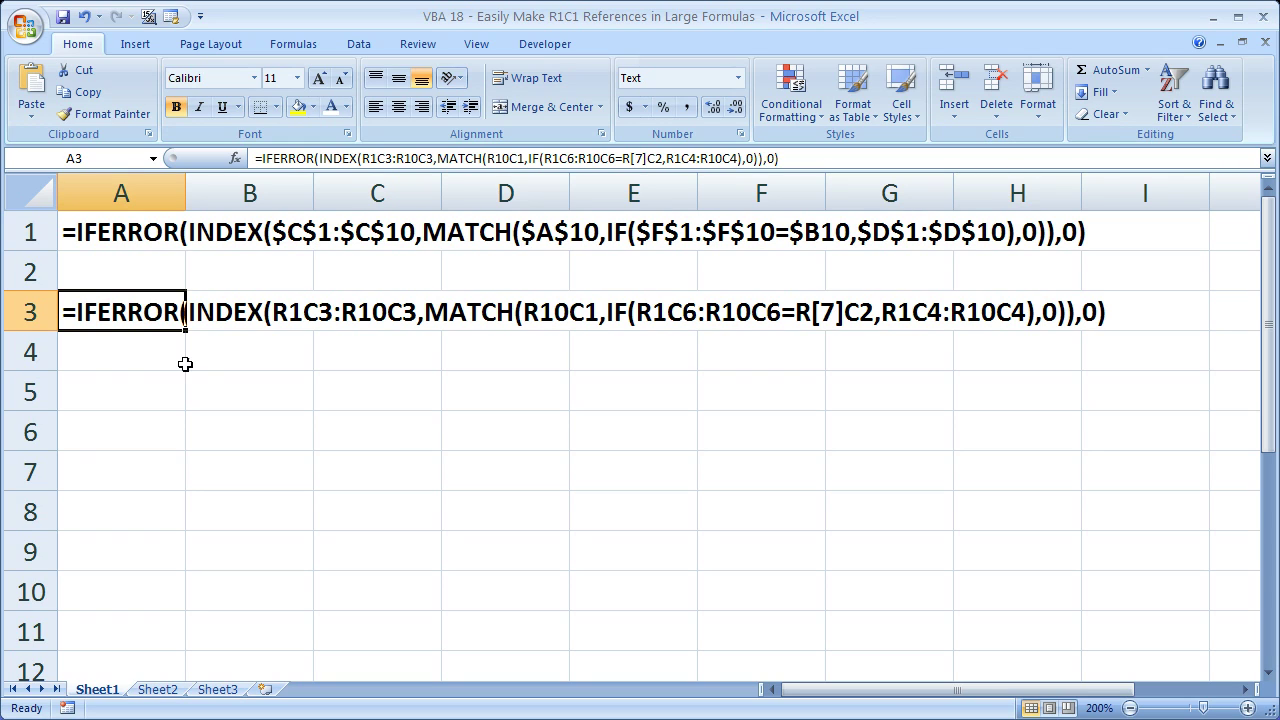
left_click_drag(143, 320, 1082, 318)
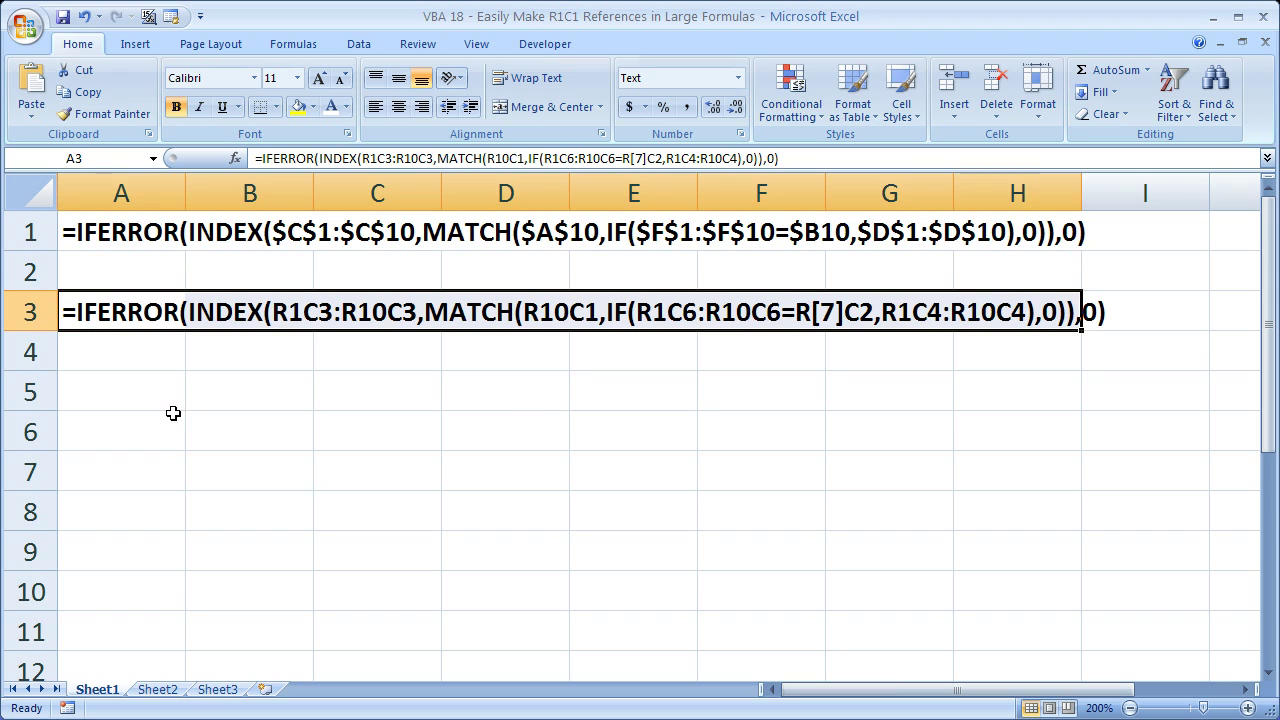
left_click(148, 392)
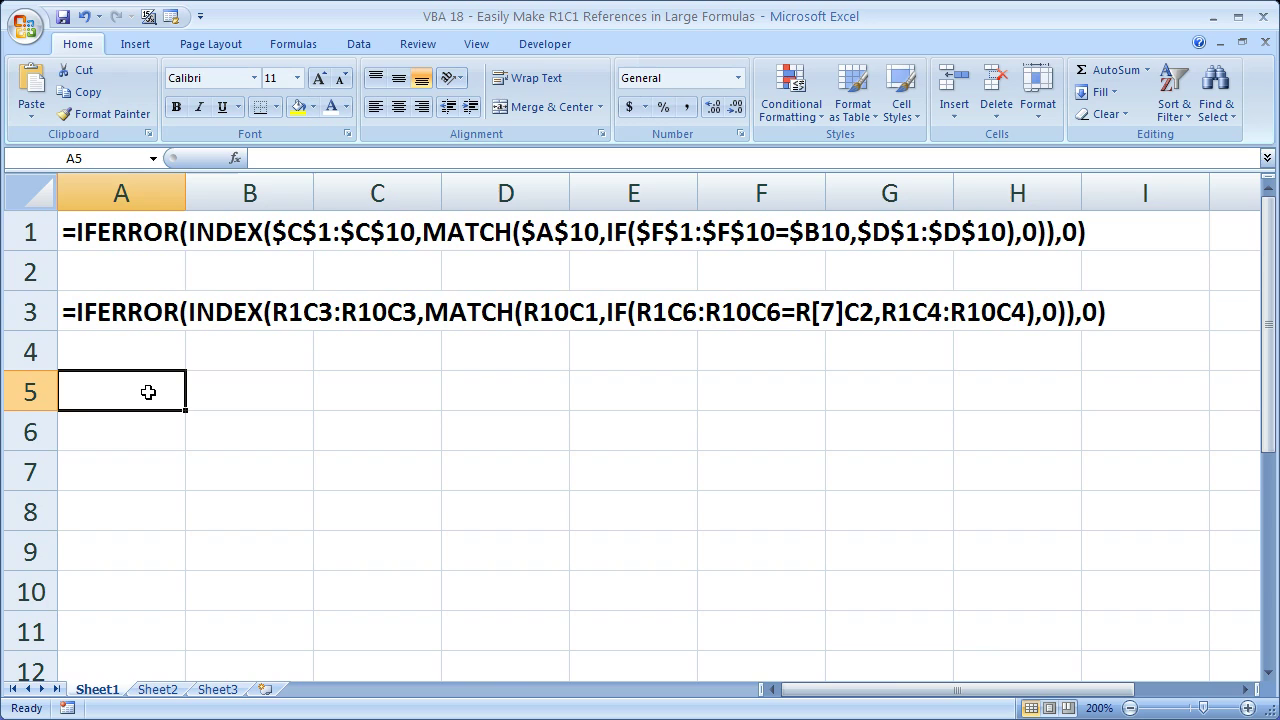
left_click(223, 427)
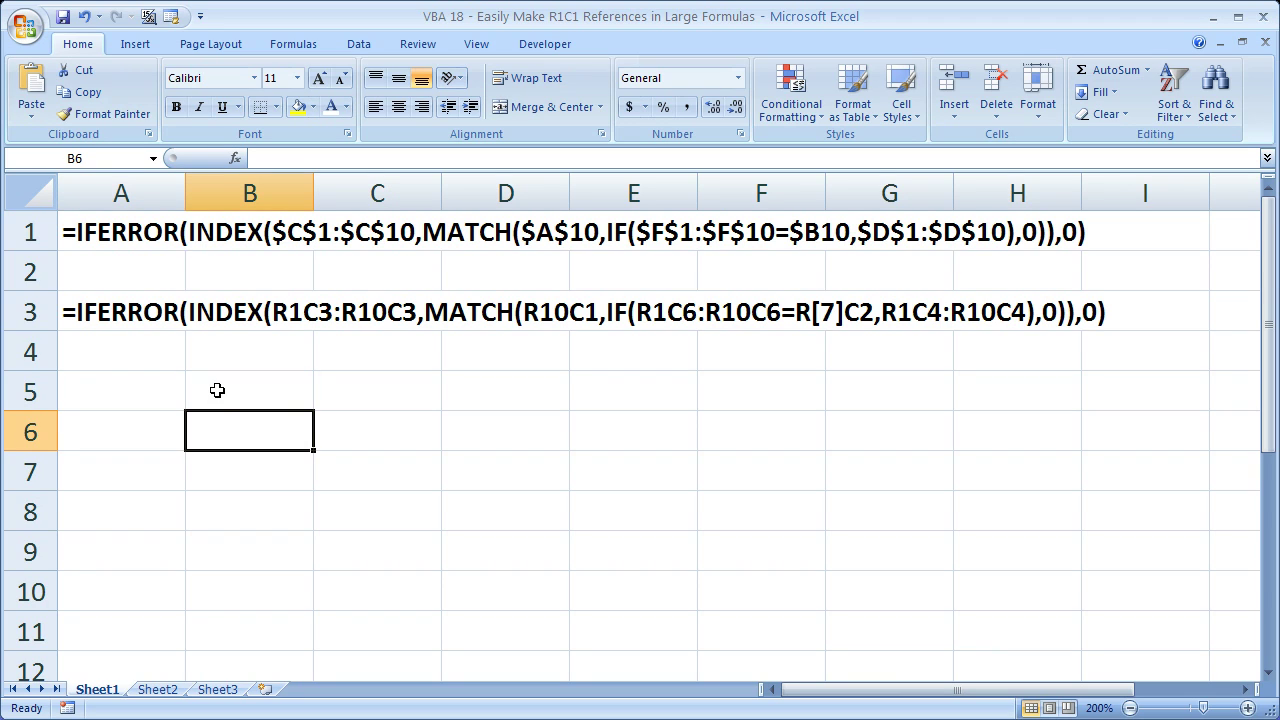
left_click(155, 440)
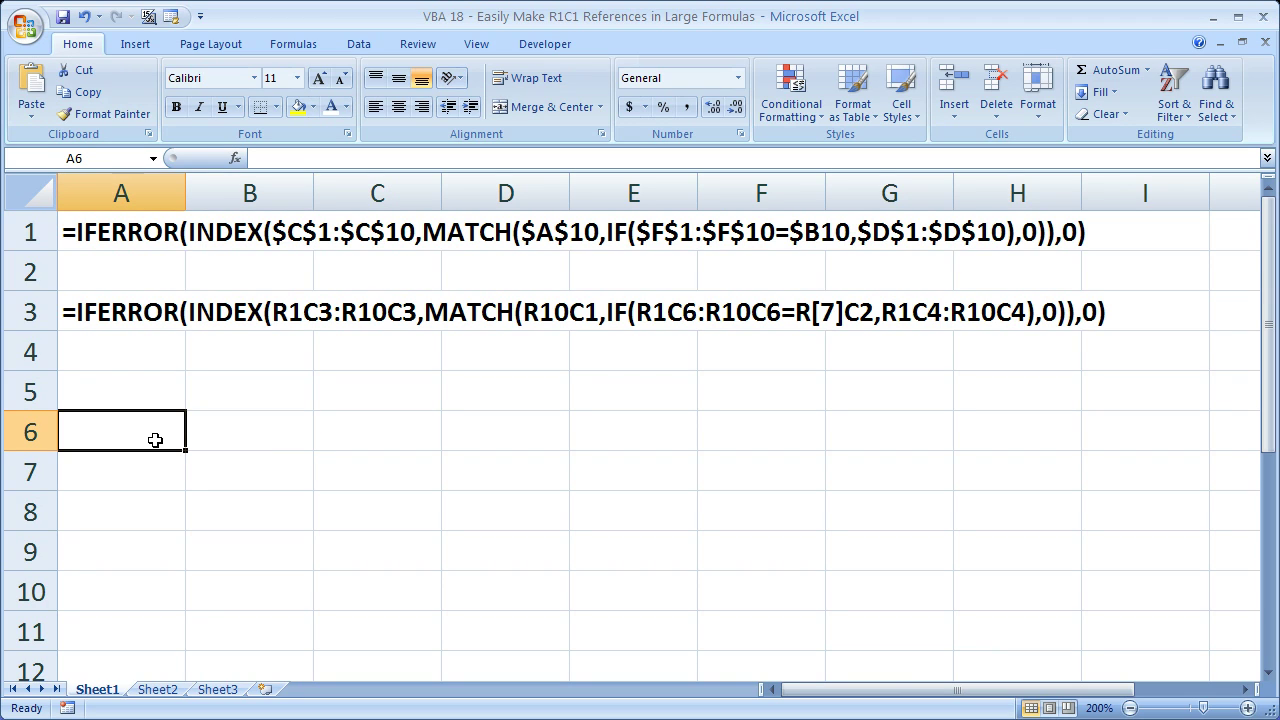
Select A1's formula text for copying, leaving A1 unchanged, and return to A6
left_click(92, 234)
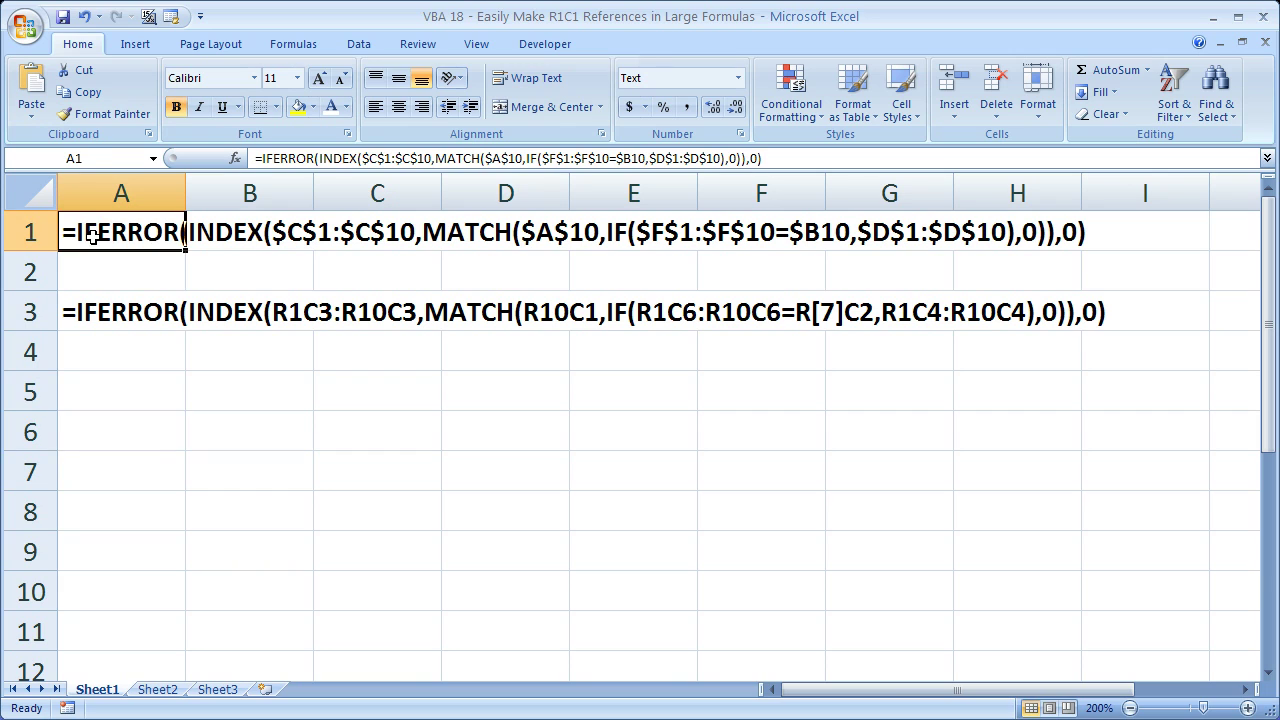
double_click(92, 234)
left_click_drag(63, 234, 1174, 243)
key("ctrl+c")
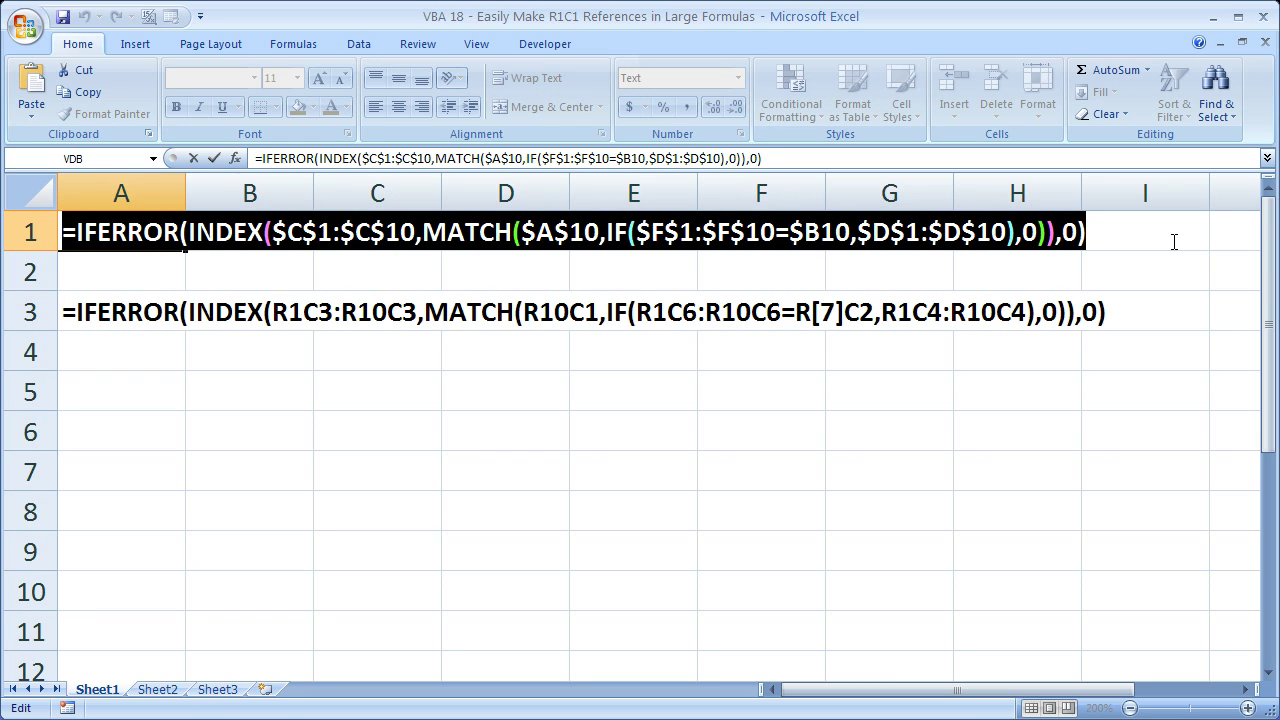
key("Escape")
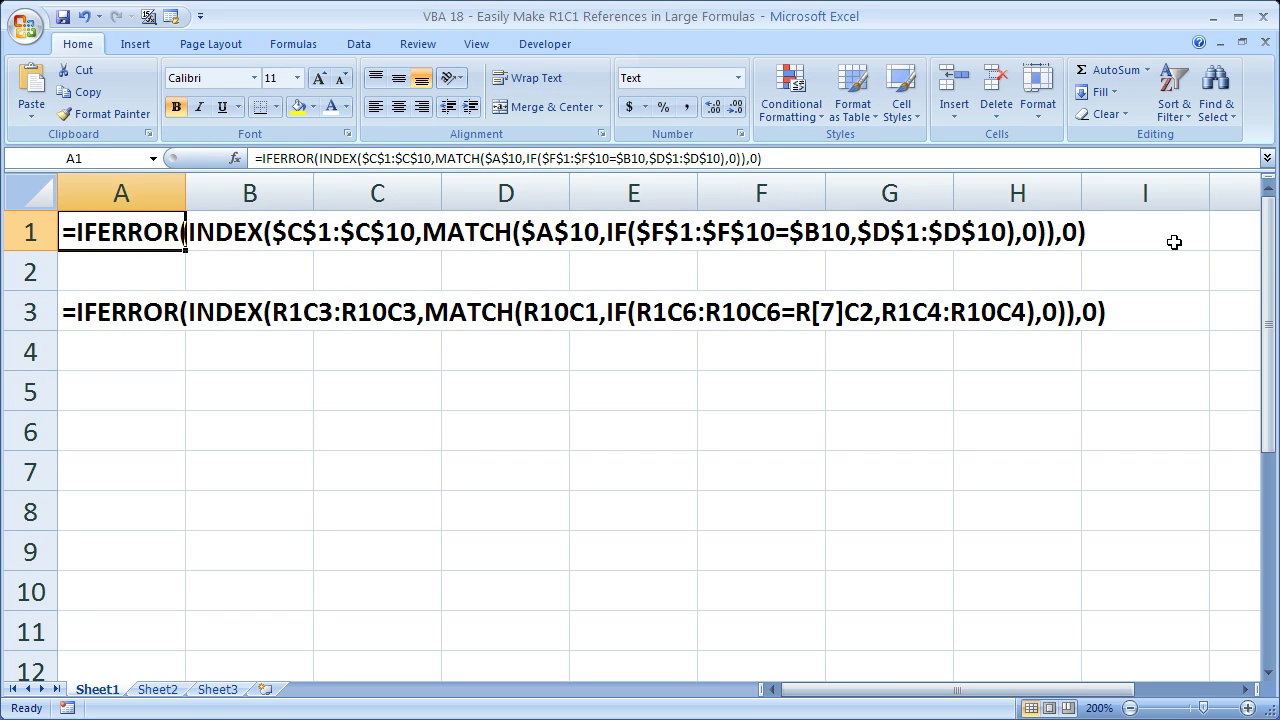
left_click(144, 429)
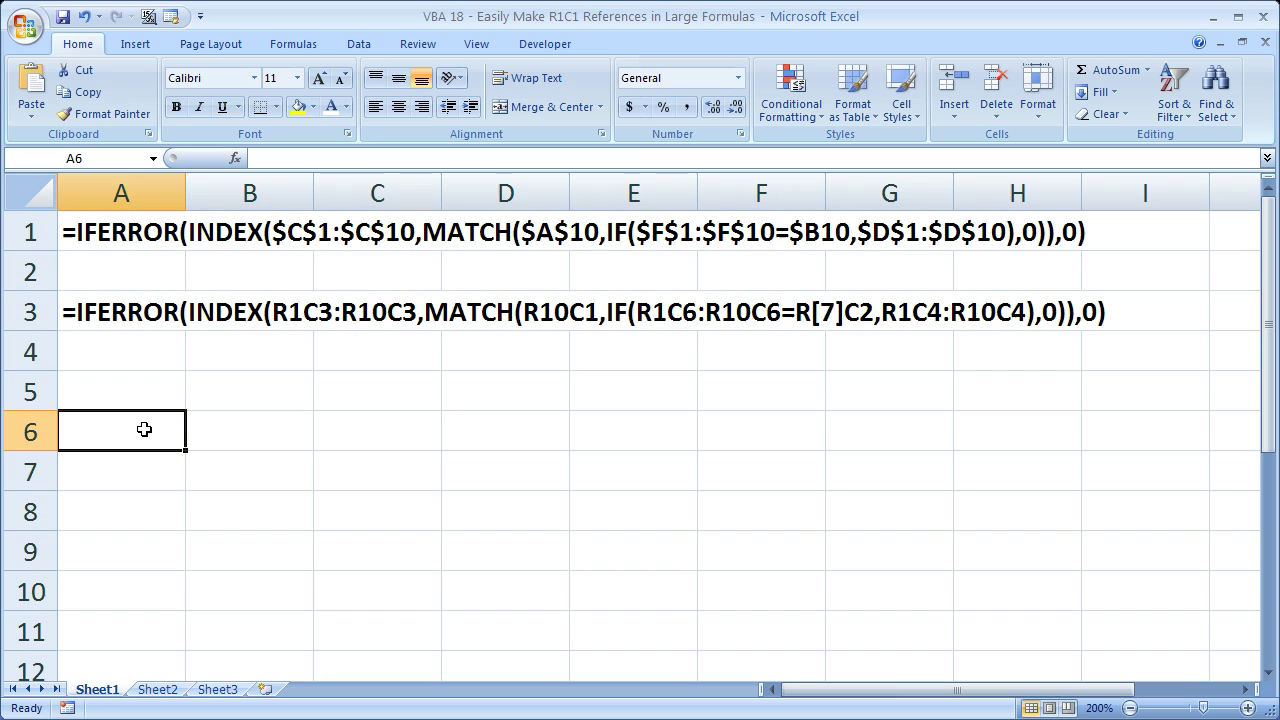
Record a macro while pasting the row 1 formula into A6 as an array formula
left_click(68, 708)
left_click_drag(70, 40, 558, 212)
left_click(529, 456)
left_click(68, 708)
double_click(131, 426)
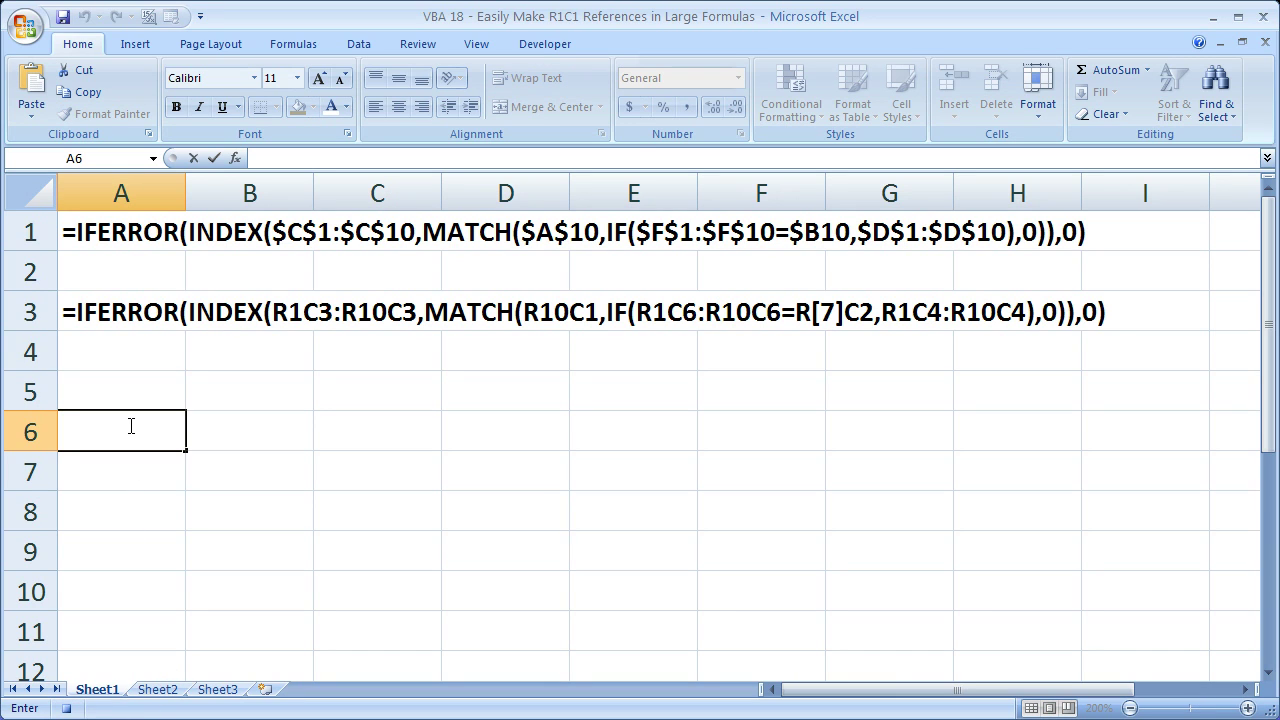
key("ctrl+v")
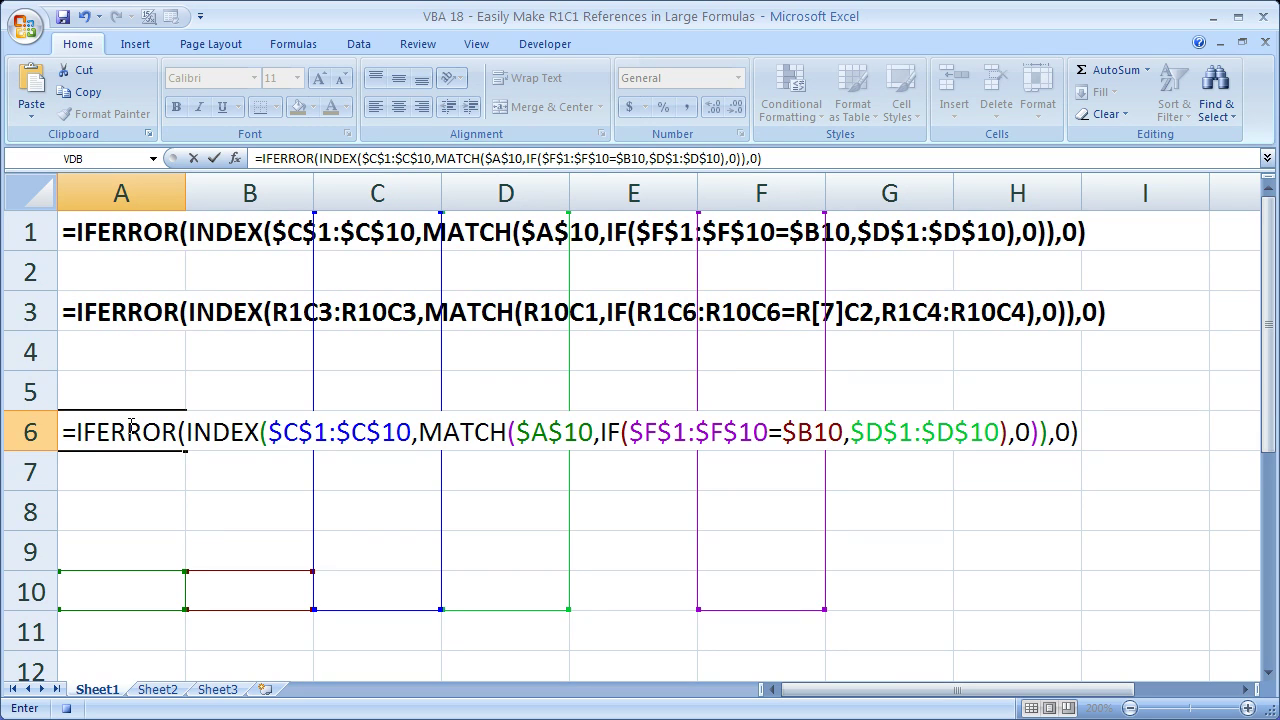
key("ctrl+shift+Return")
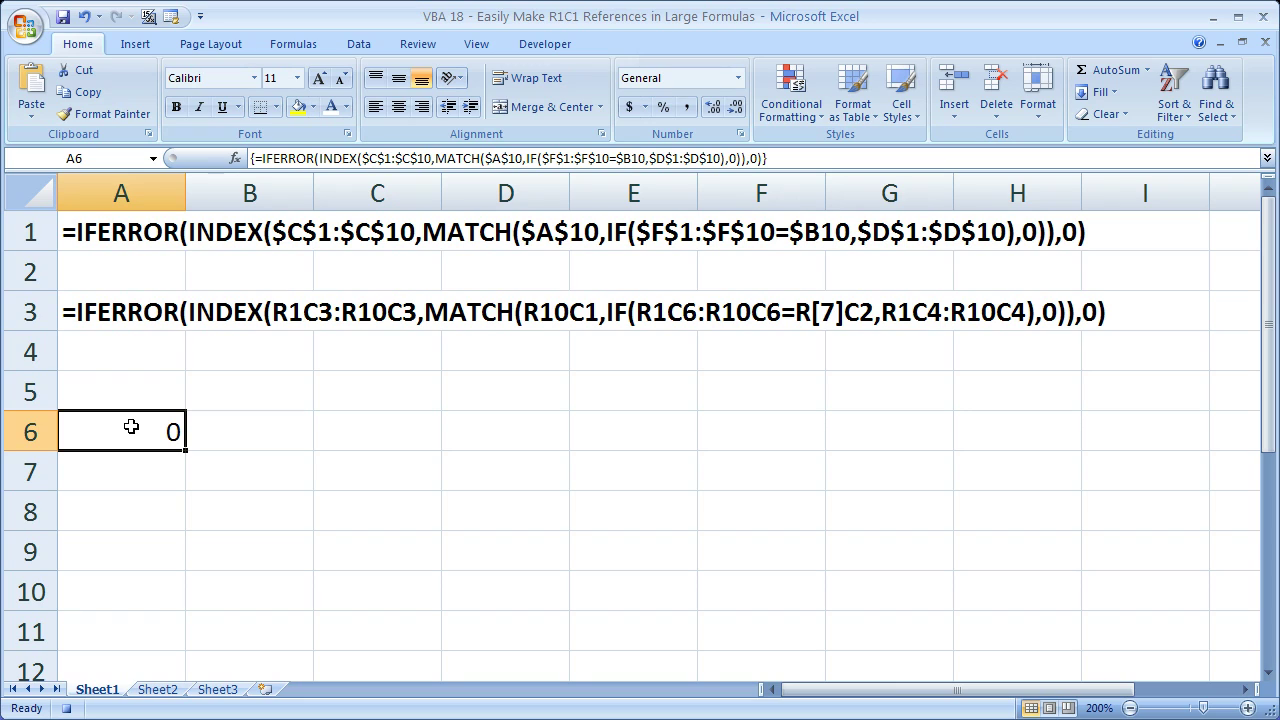
left_click(67, 708)
Copy Macro2's FormulaArray R1C1 string from Module1 in the VBA editor, then go back to Excel
key("alt+F11")
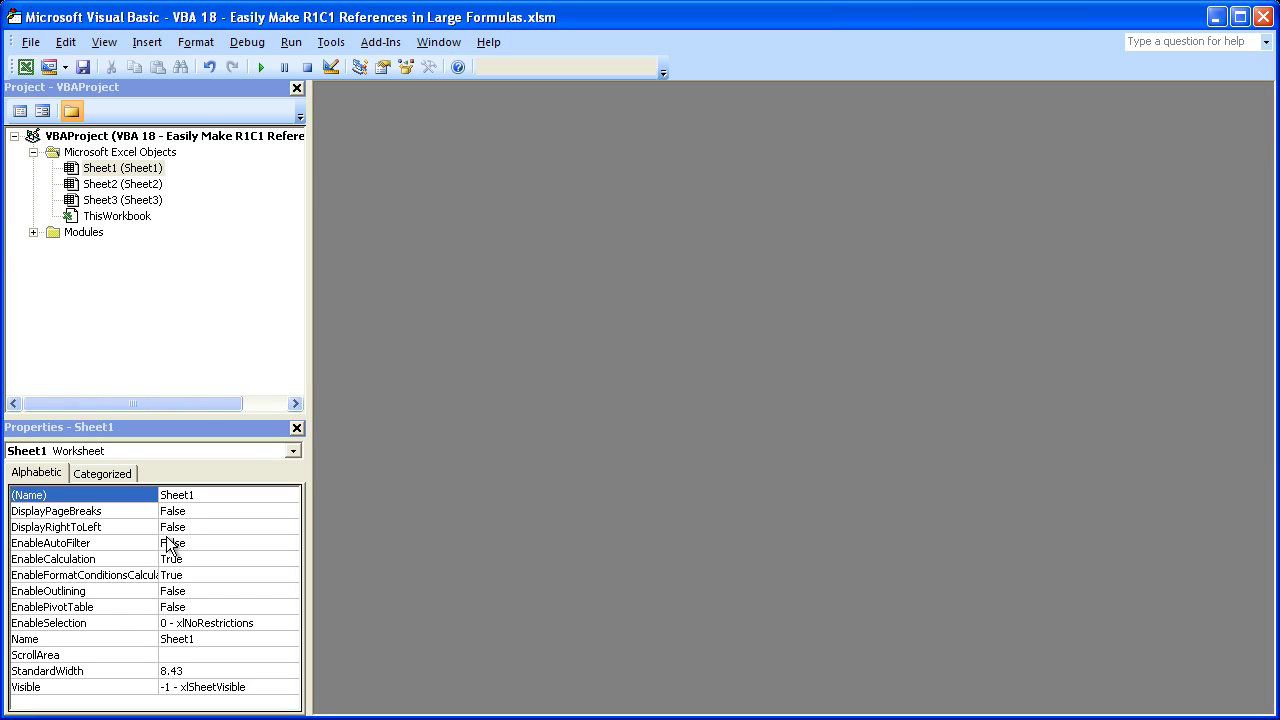
left_click(33, 233)
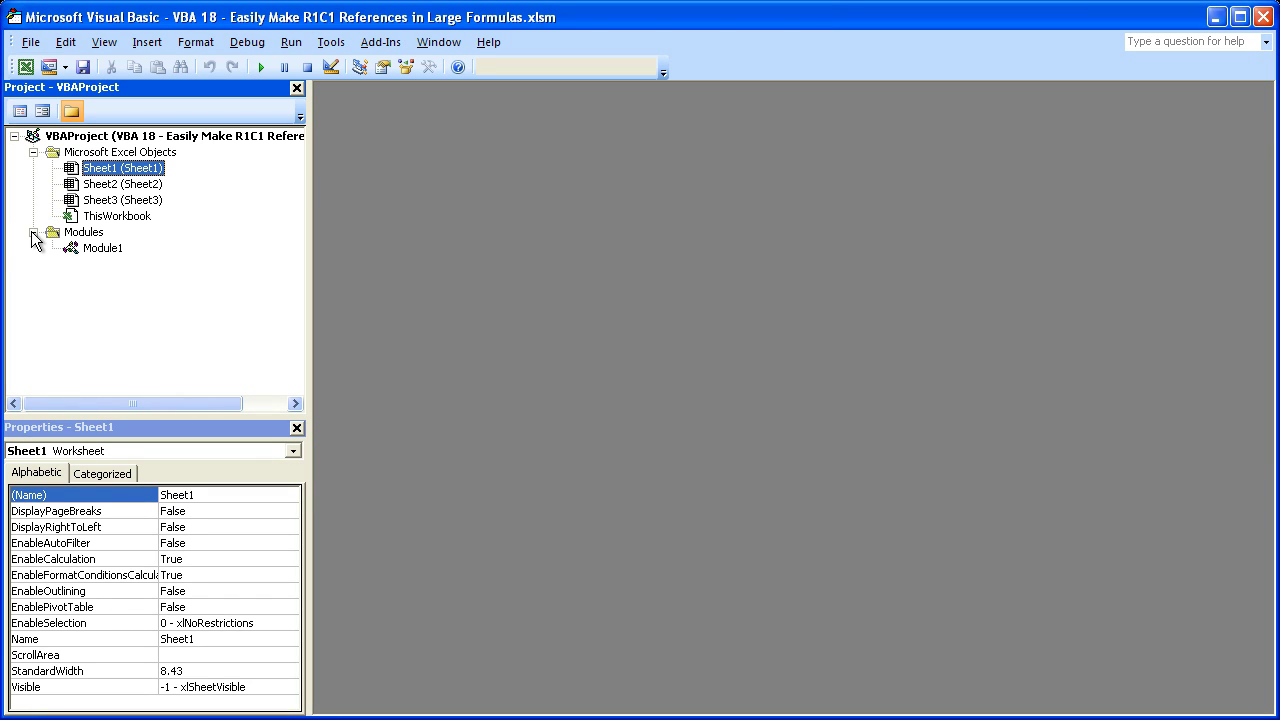
double_click(103, 248)
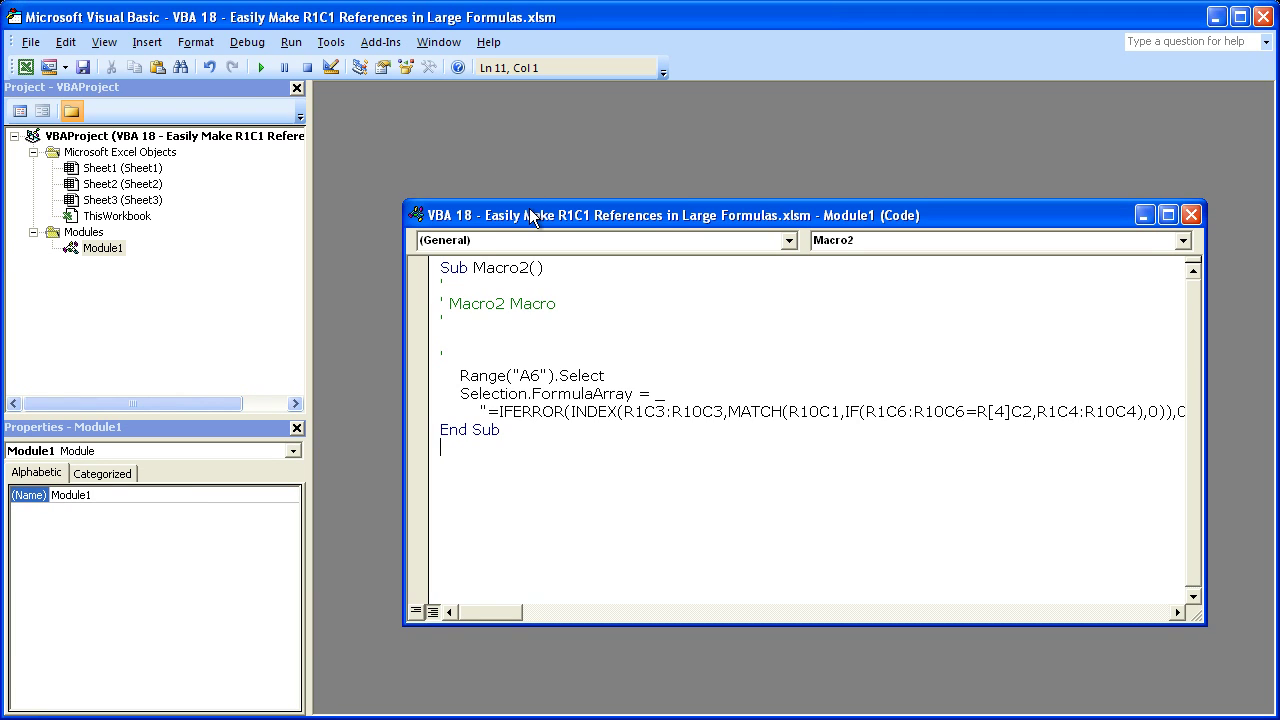
left_click_drag(529, 215, 507, 190)
left_click_drag(455, 586, 457, 586)
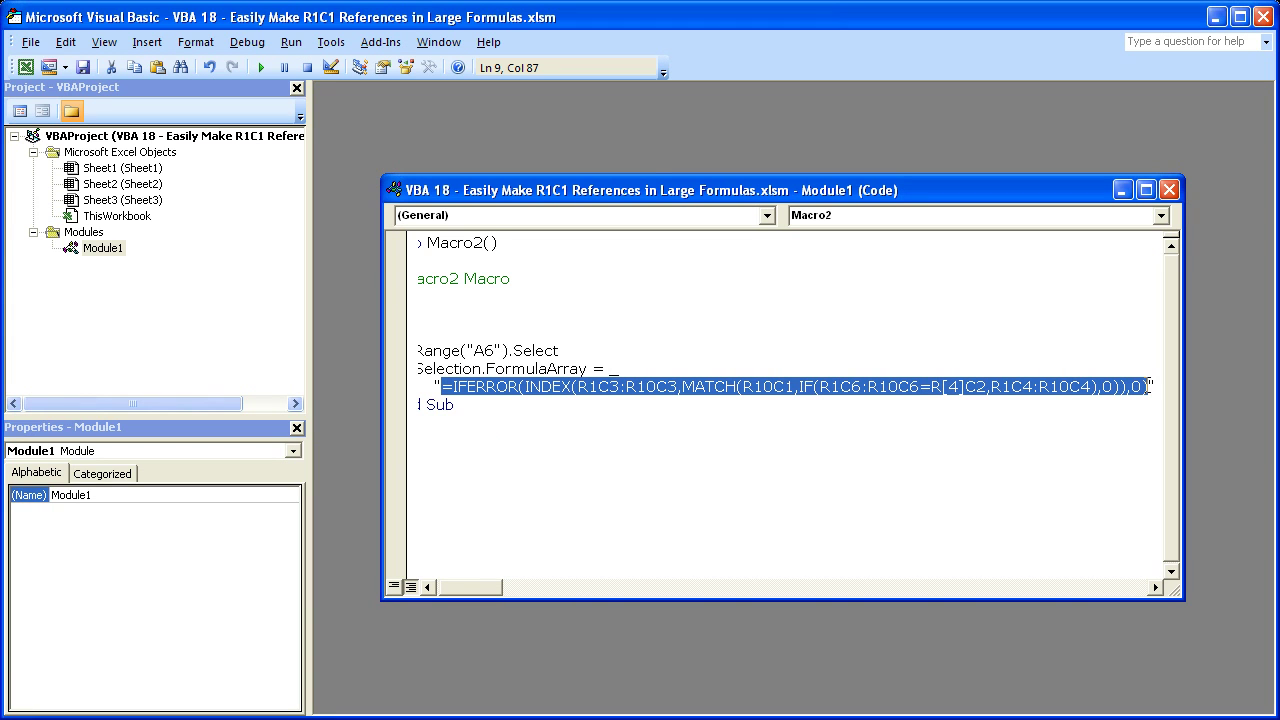
key("alt+F11")
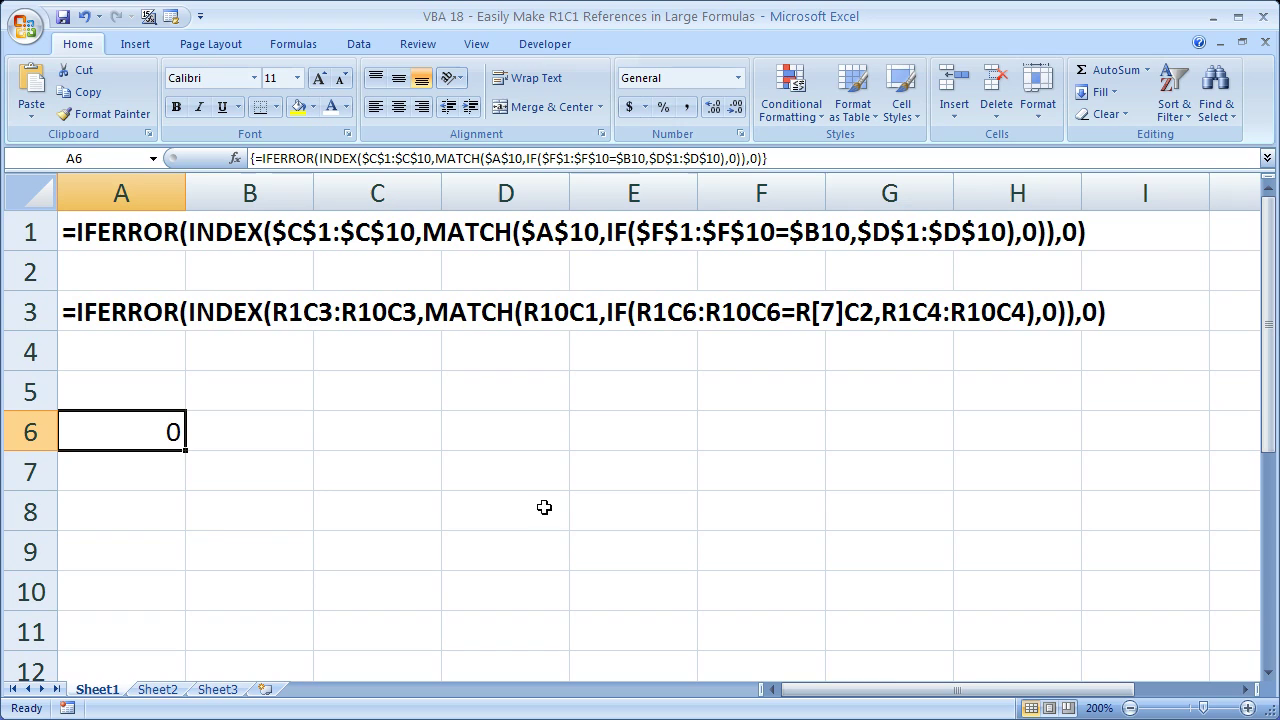
left_click(133, 478)
double_click(133, 478)
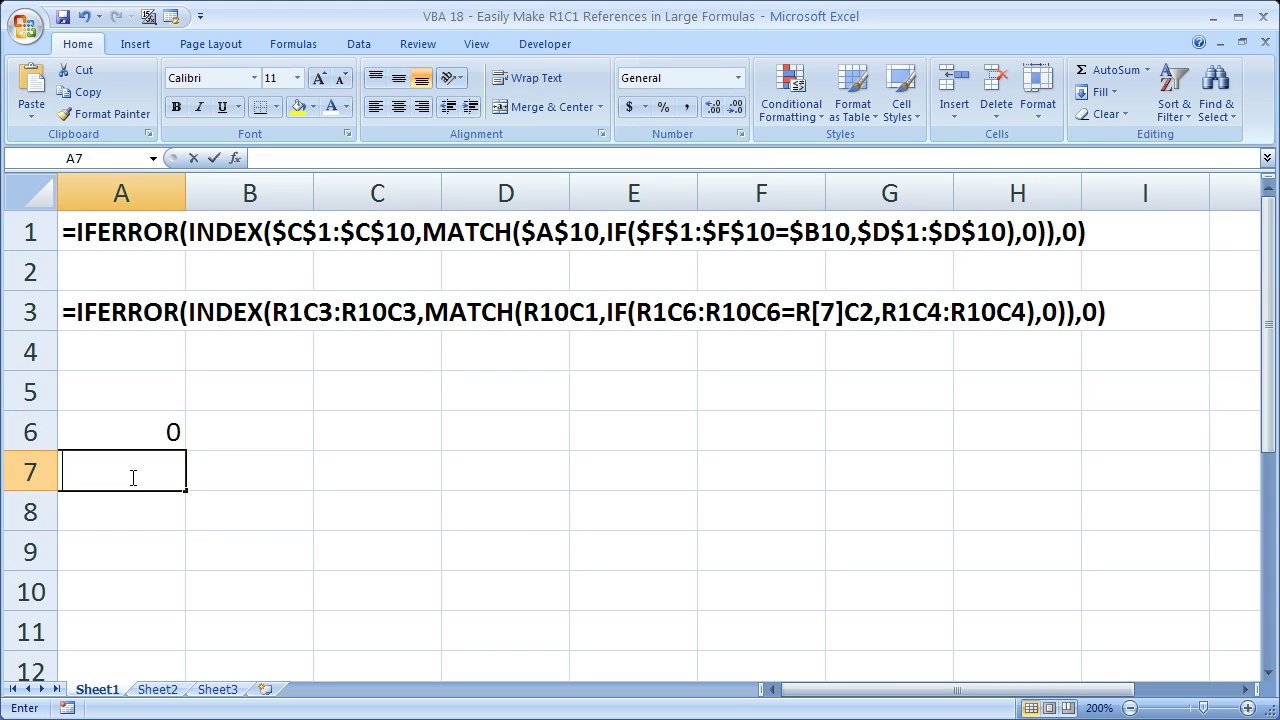
type("=IFERROR(INDEX(R1C3:R10C3,MATCH(R10C1,IF(R1C6:R10C6=R[4]C2,R1C4:R10C4),0)),0)")
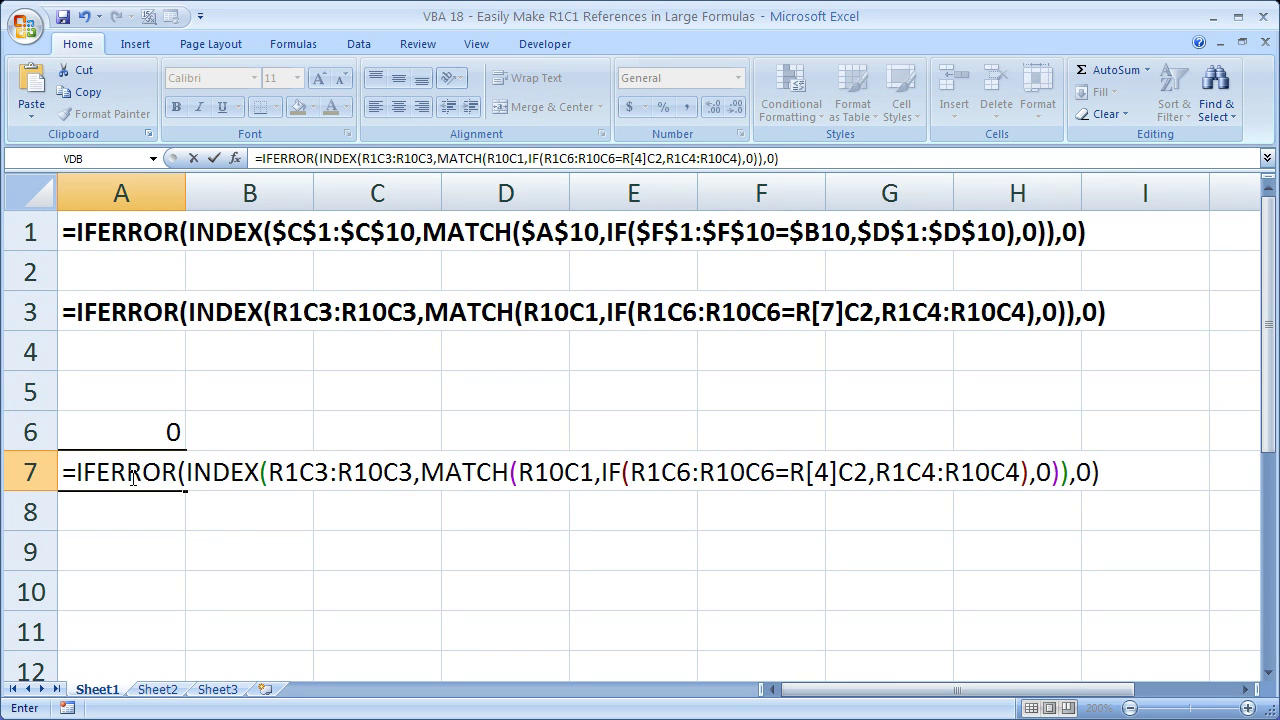
key("Return")
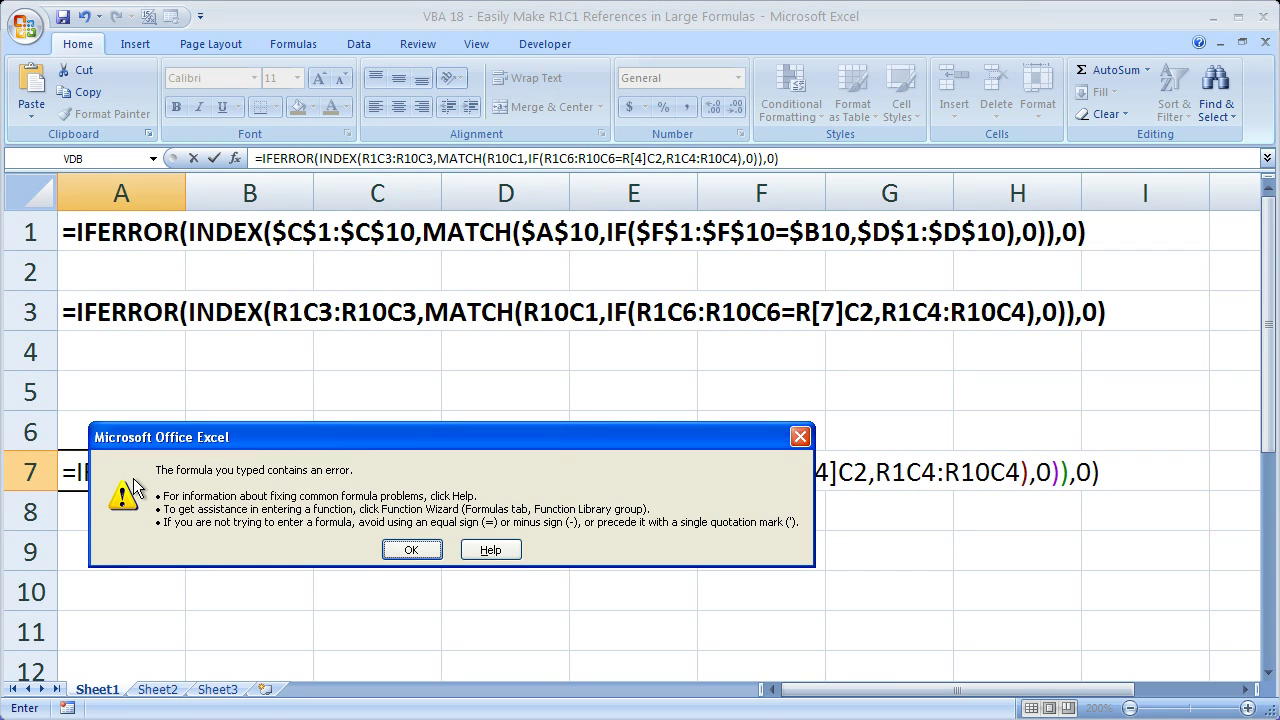
left_click(401, 545)
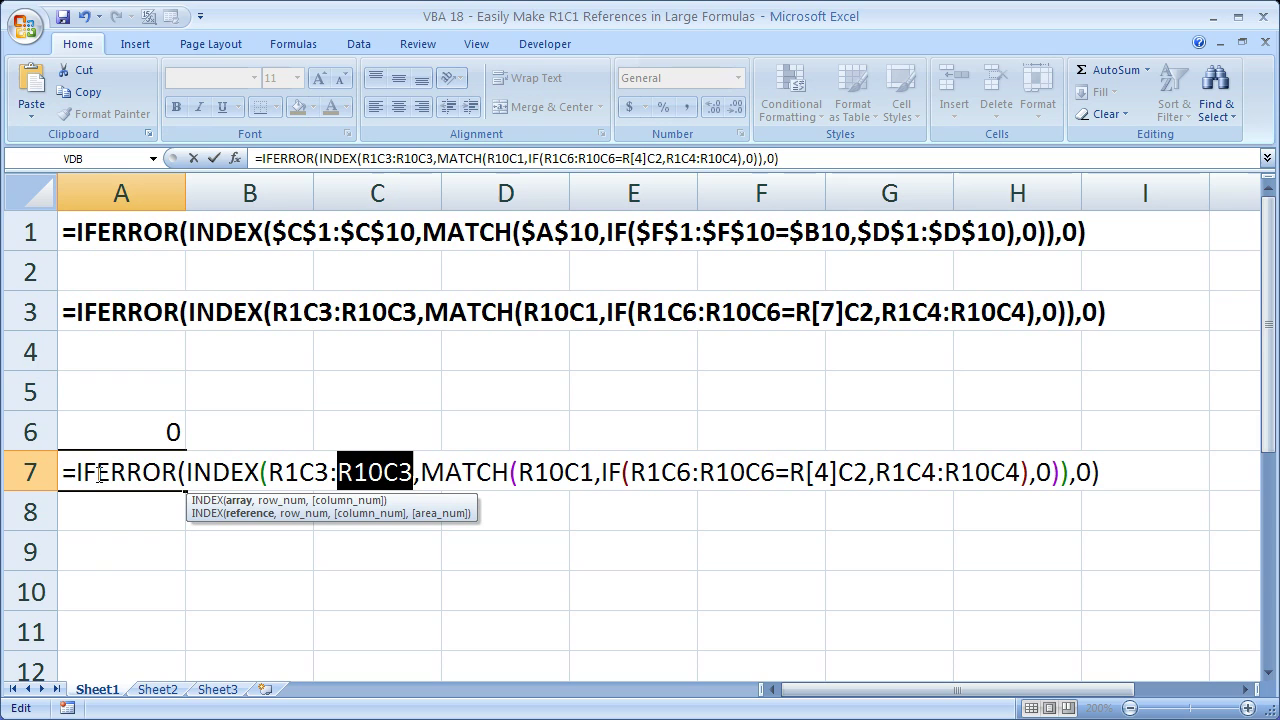
key("Escape")
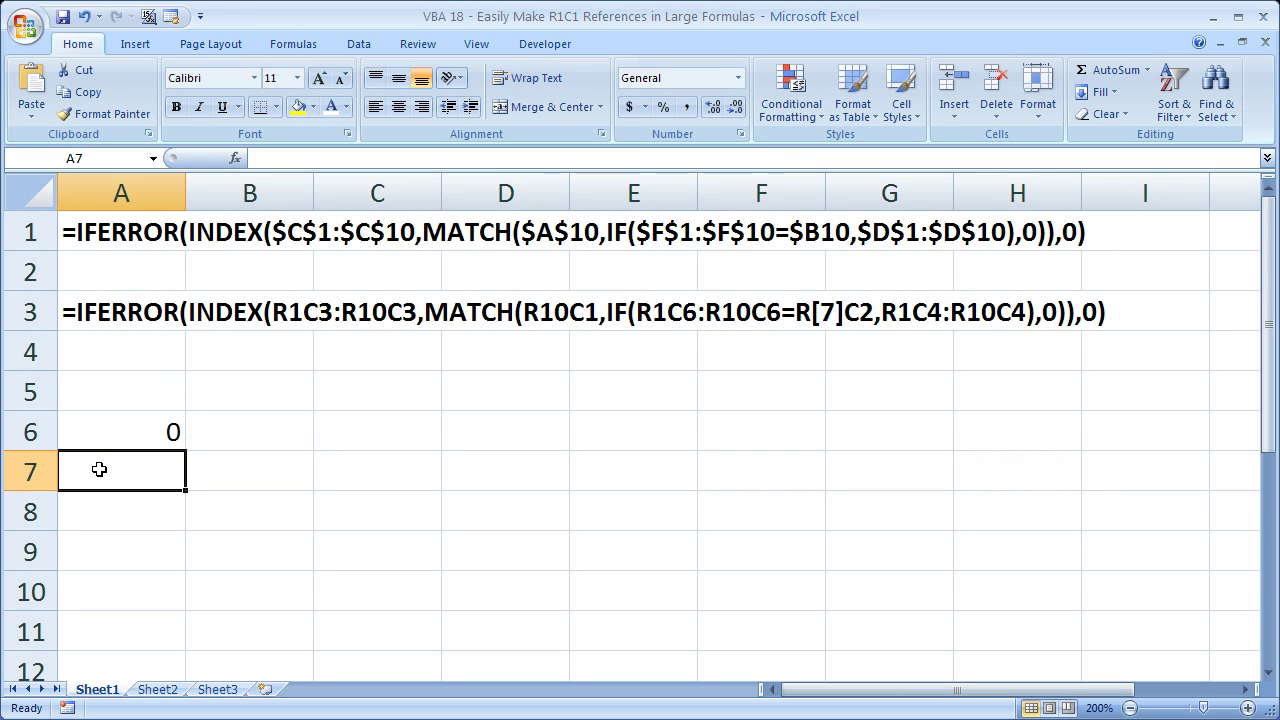
Format A7 as Text, paste the R1C1 formula there in bold, and re-array-enter A6
left_click(739, 83)
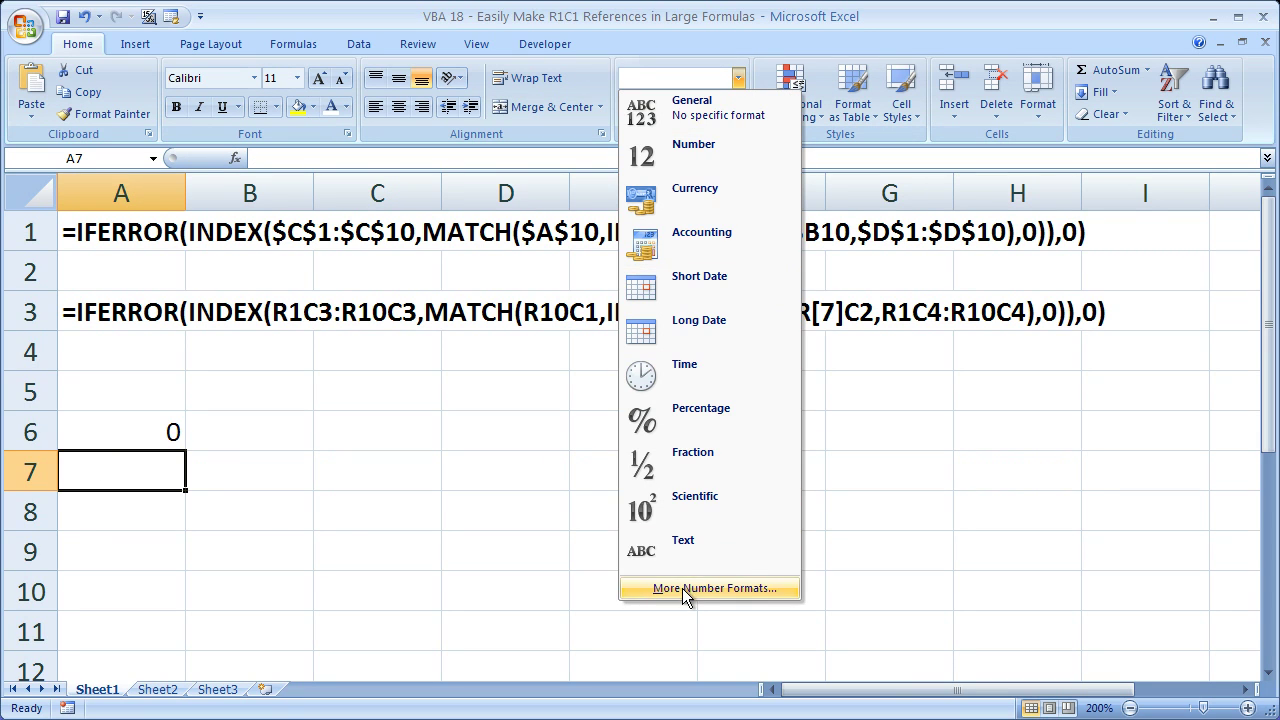
left_click(640, 557)
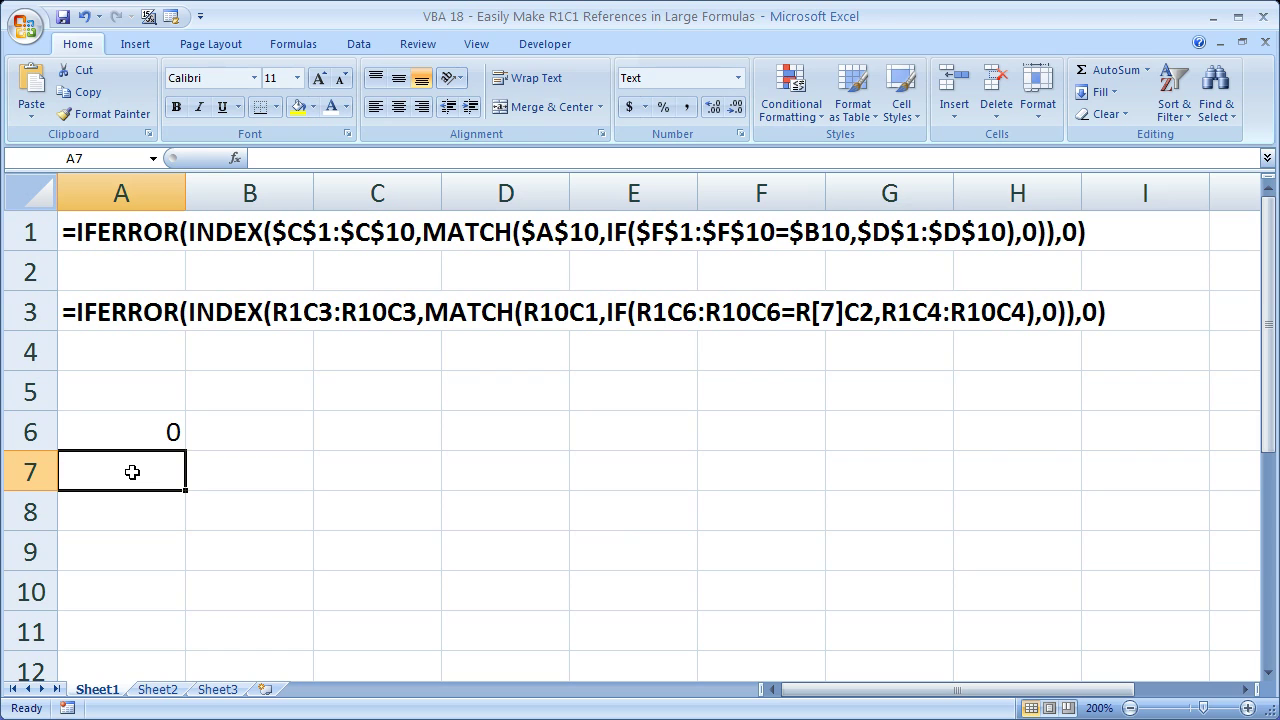
type("=IFERROR(INDEX(R1C3:R10C3,MATCH(R10C1,IF(R1C6:R10C6=R[4]C2,R1C4:R10C4),0)),0)")
key("Return")
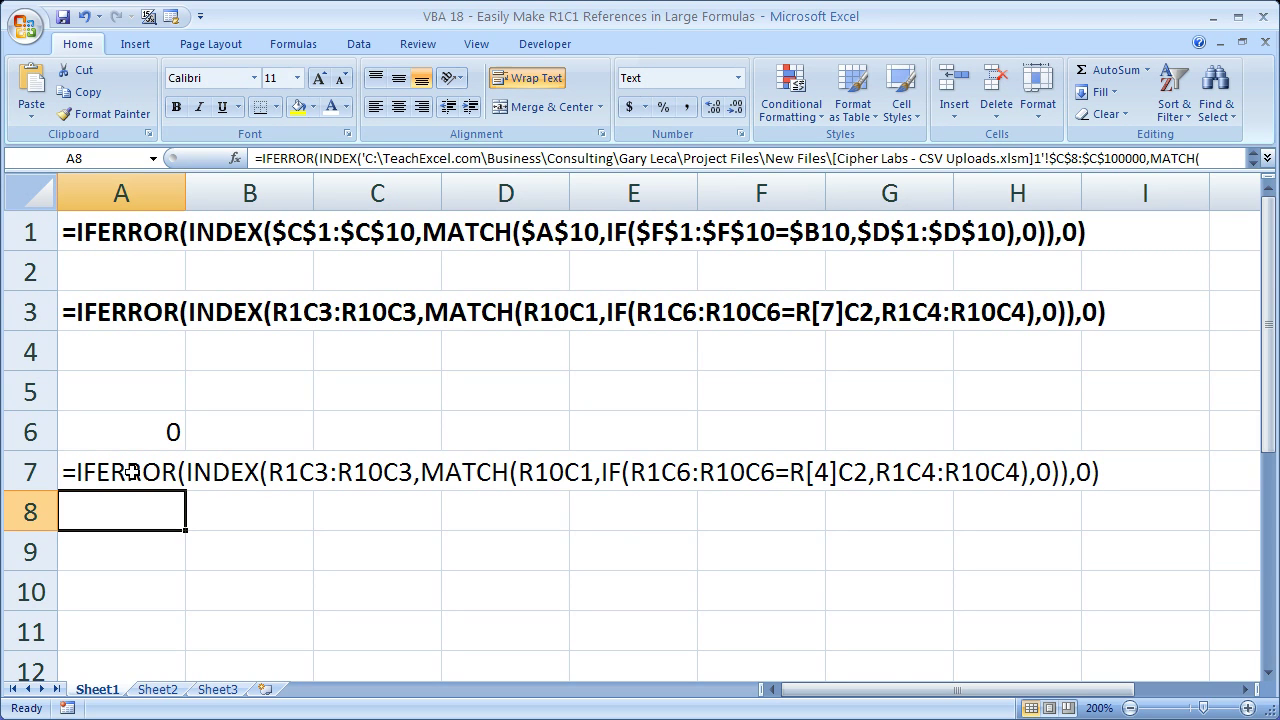
left_click(132, 473)
key("ctrl+b")
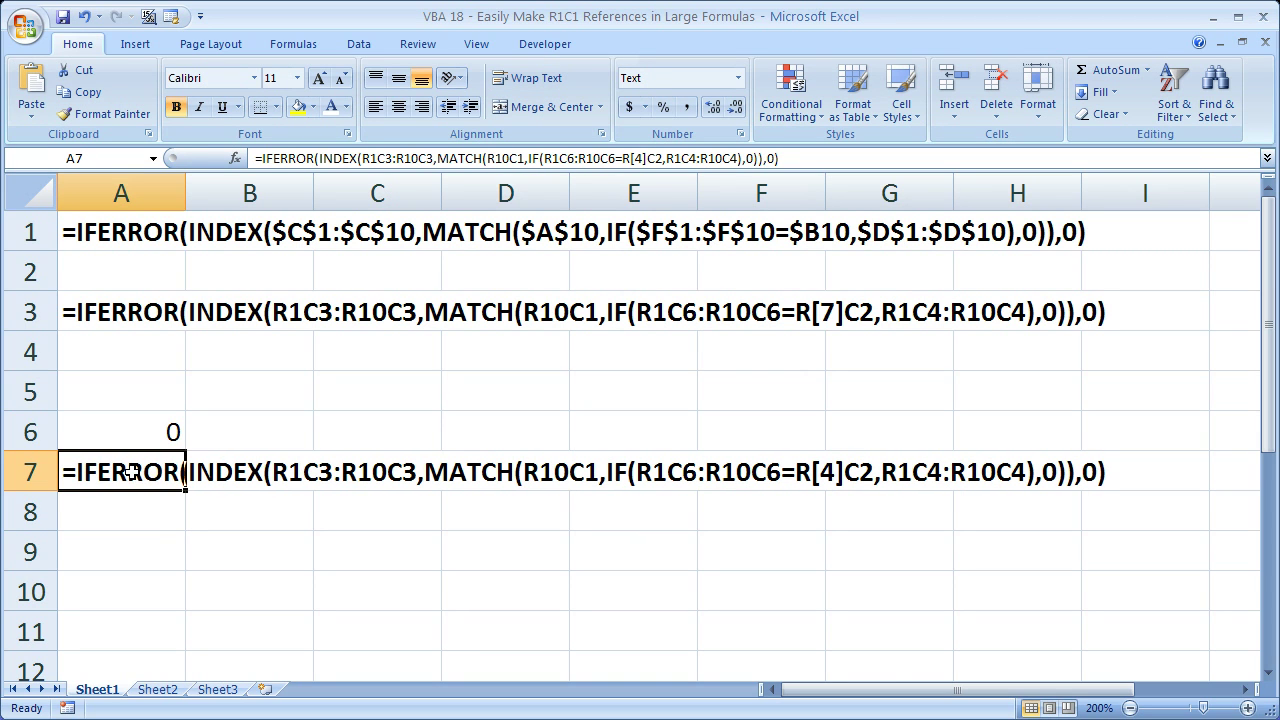
double_click(129, 421)
key("ctrl+shift+Return")
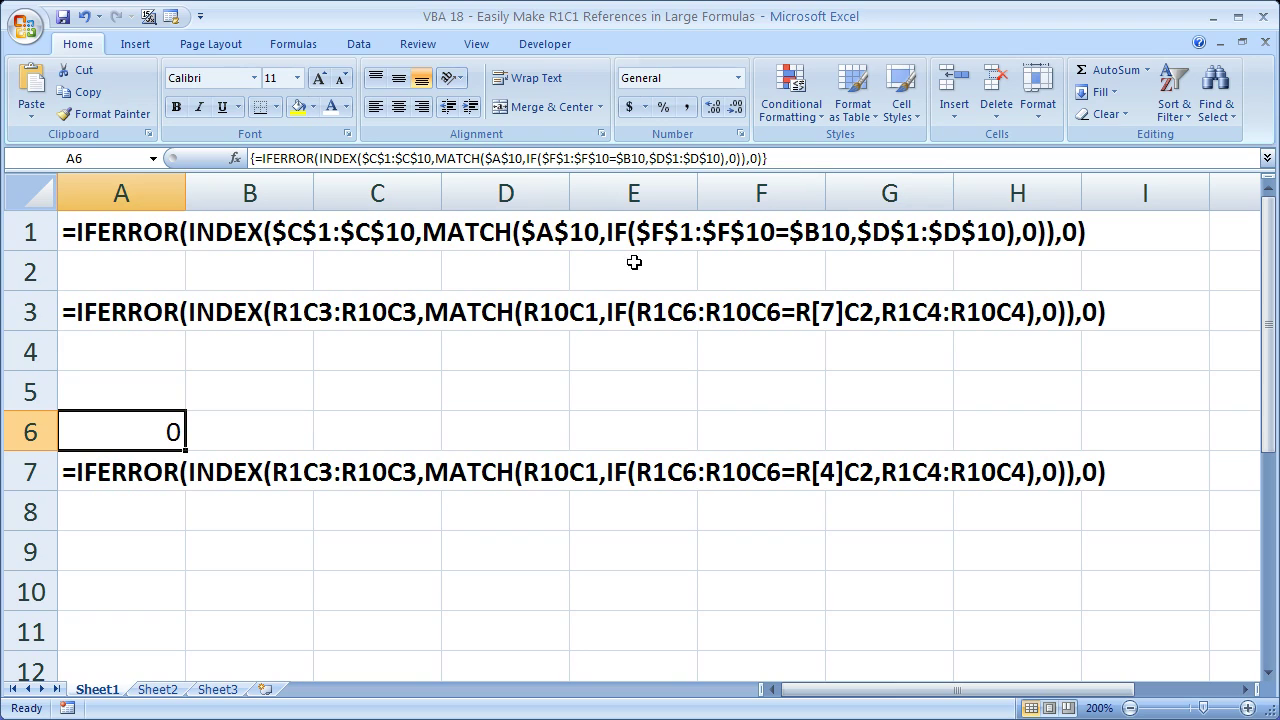
left_click(130, 235)
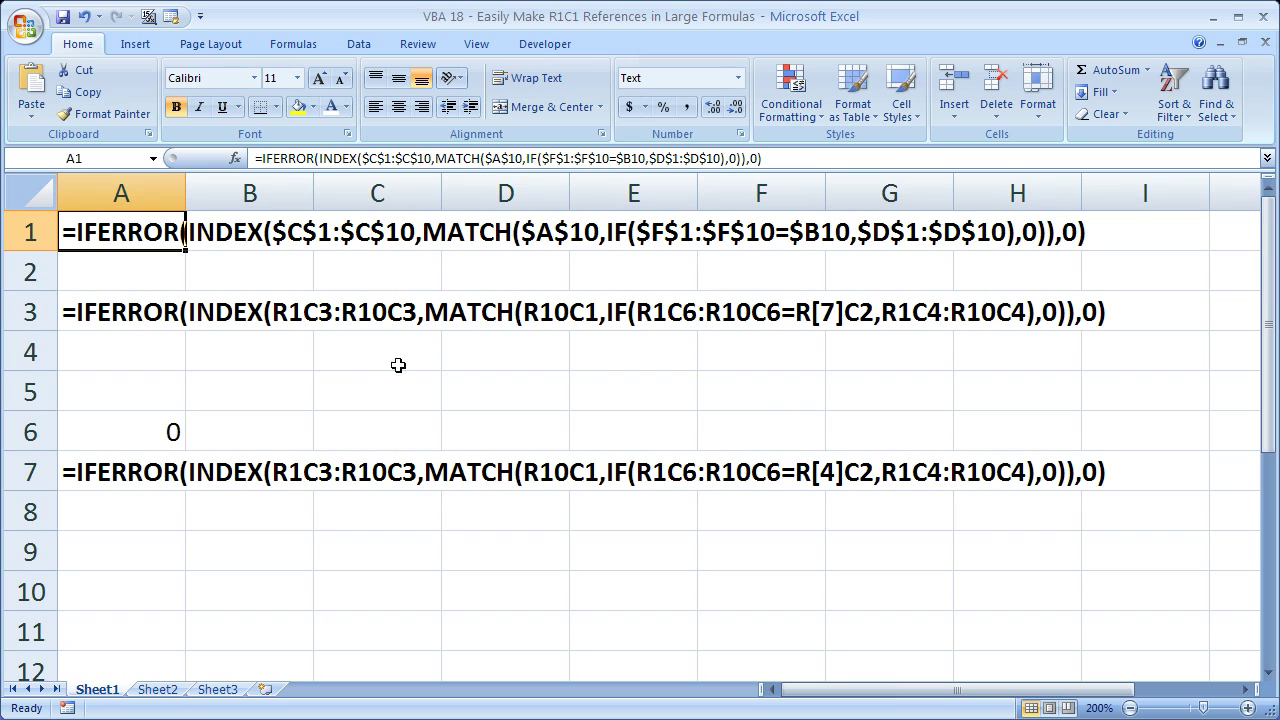
left_click(146, 474)
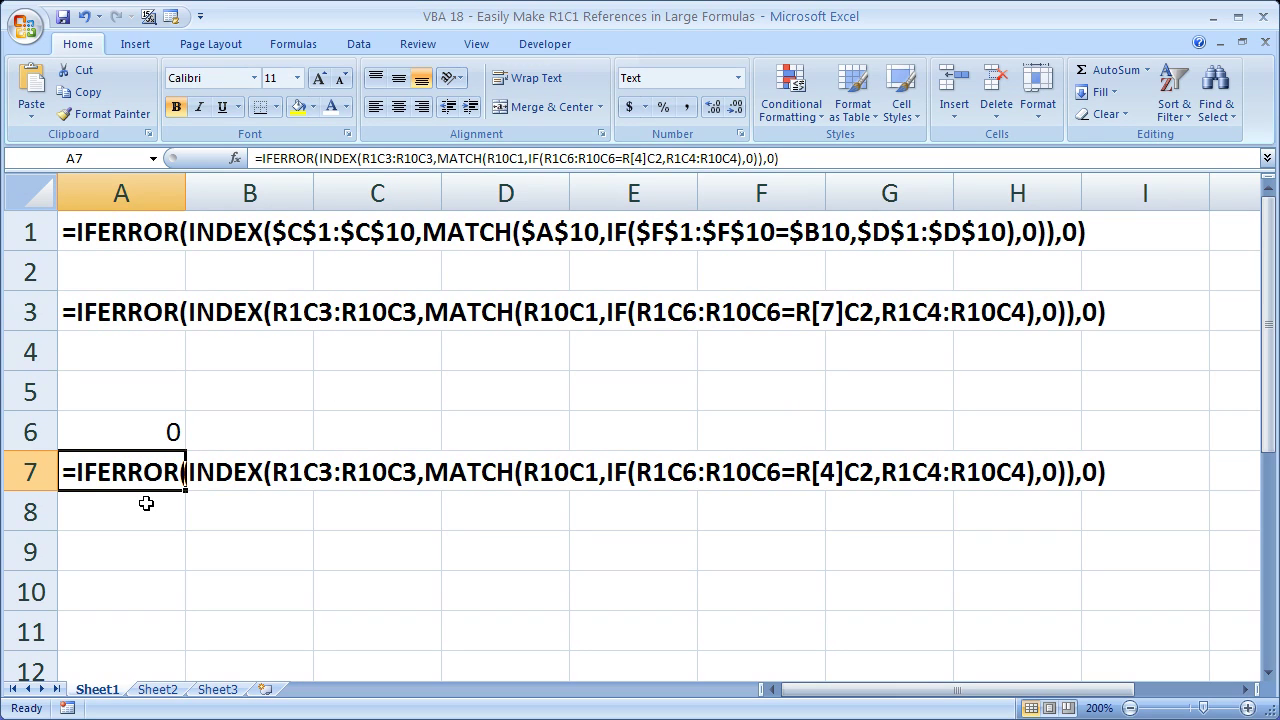